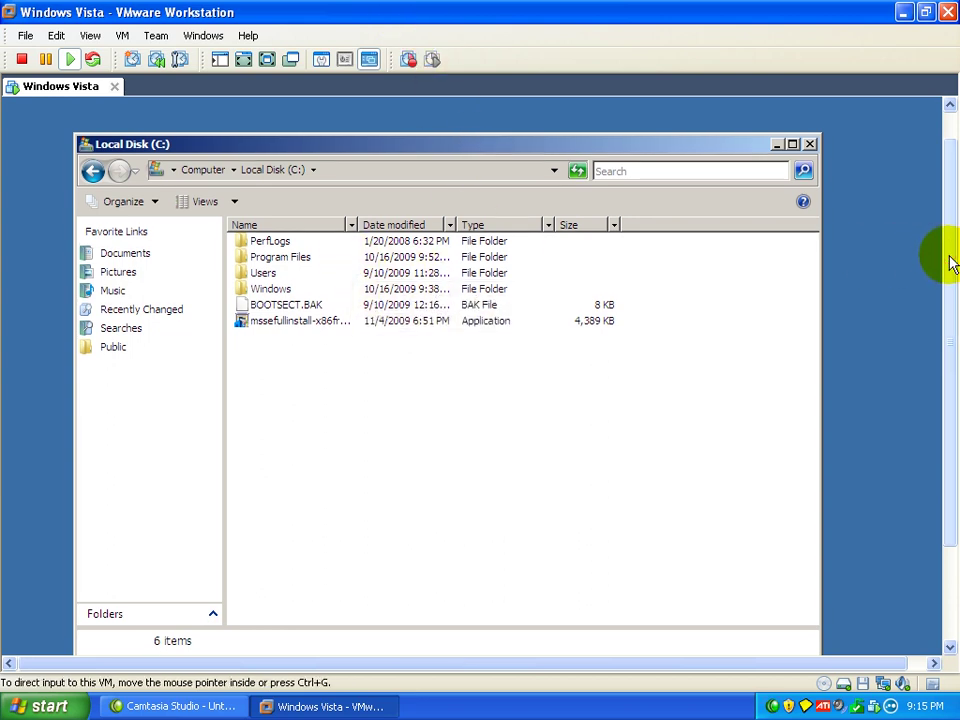
- Lower the system volume from the tray slider and dismiss the fake SoftSoldier infiltration alert
drag(952, 262, 943, 321)
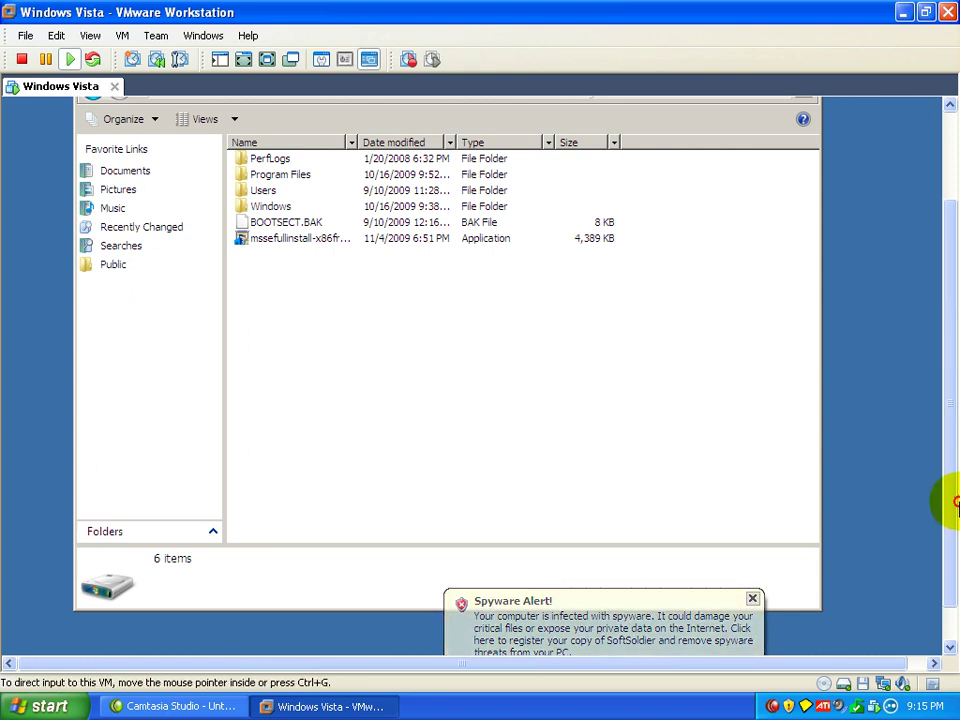
drag(954, 553, 954, 579)
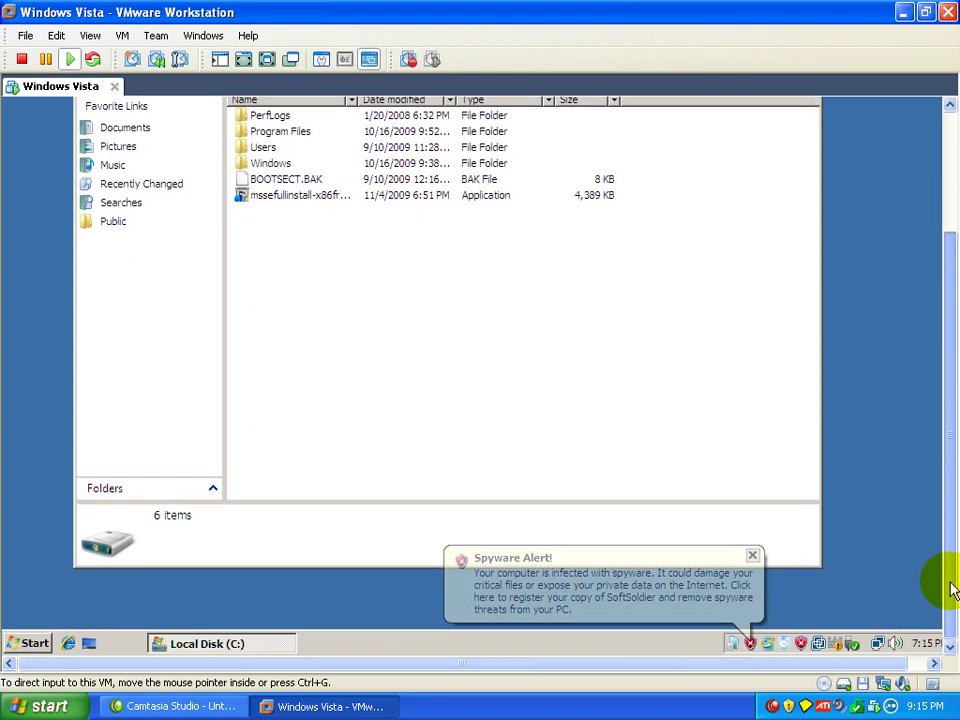
click(895, 643)
drag(889, 451, 881, 521)
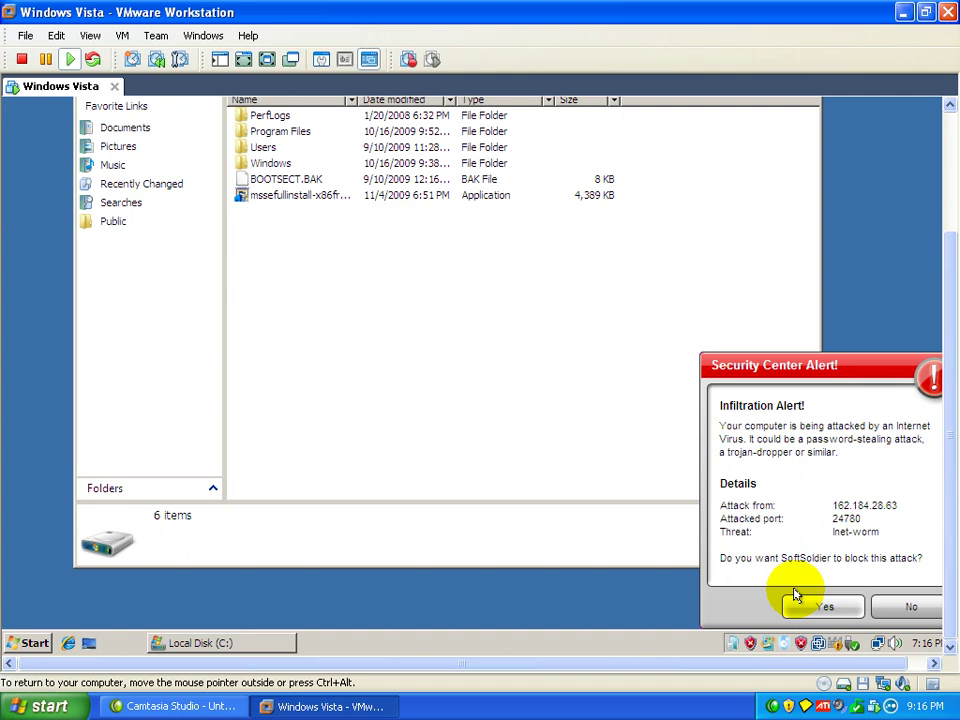
click(795, 595)
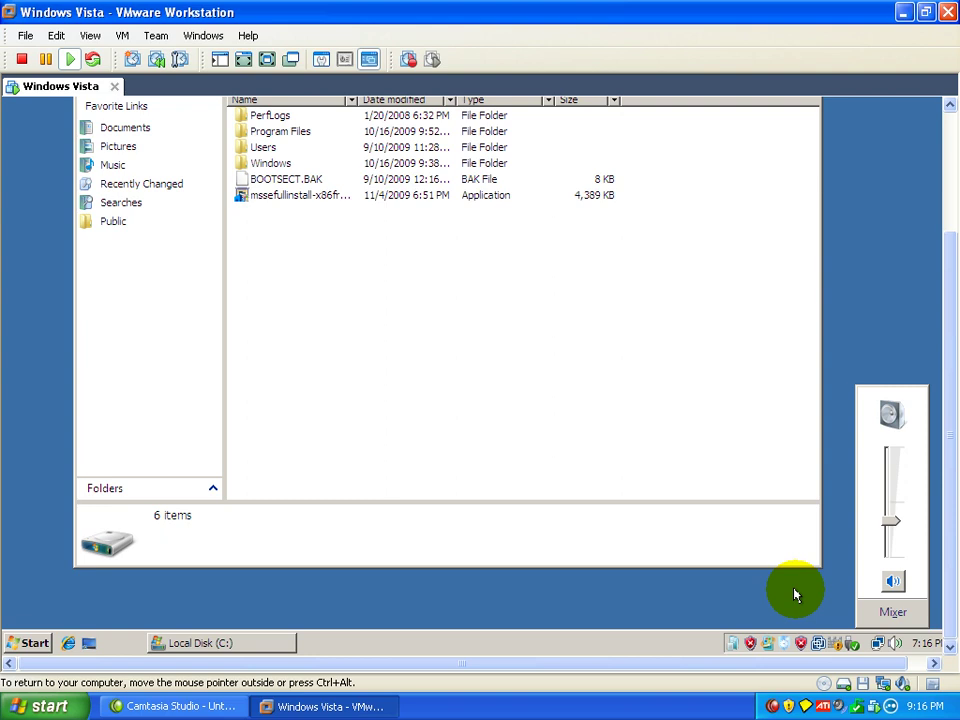
double_click(787, 645)
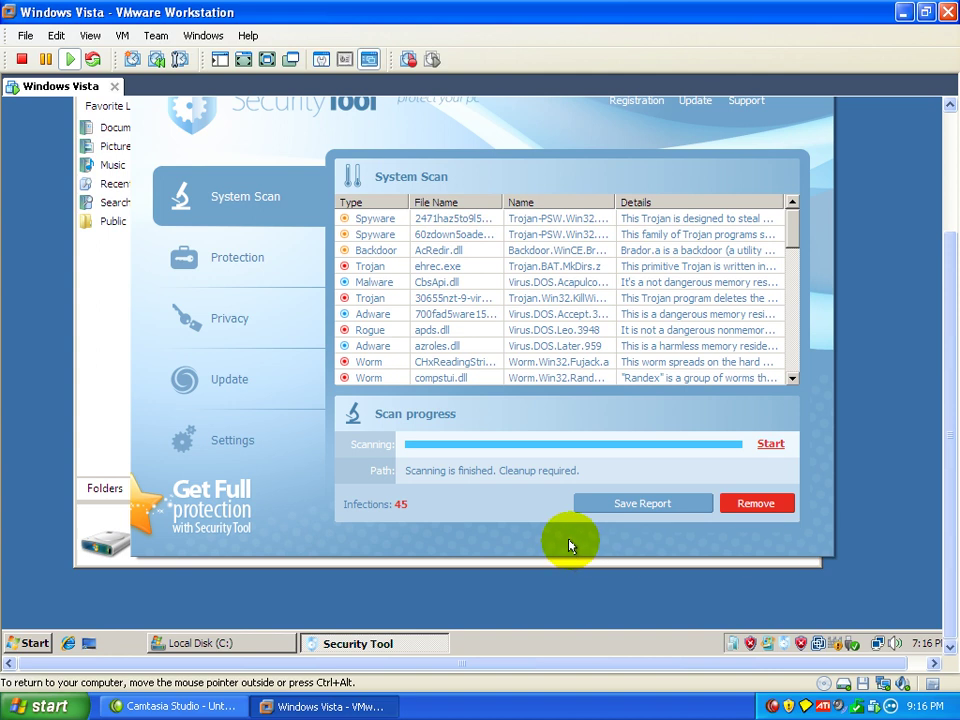
drag(953, 439, 938, 381)
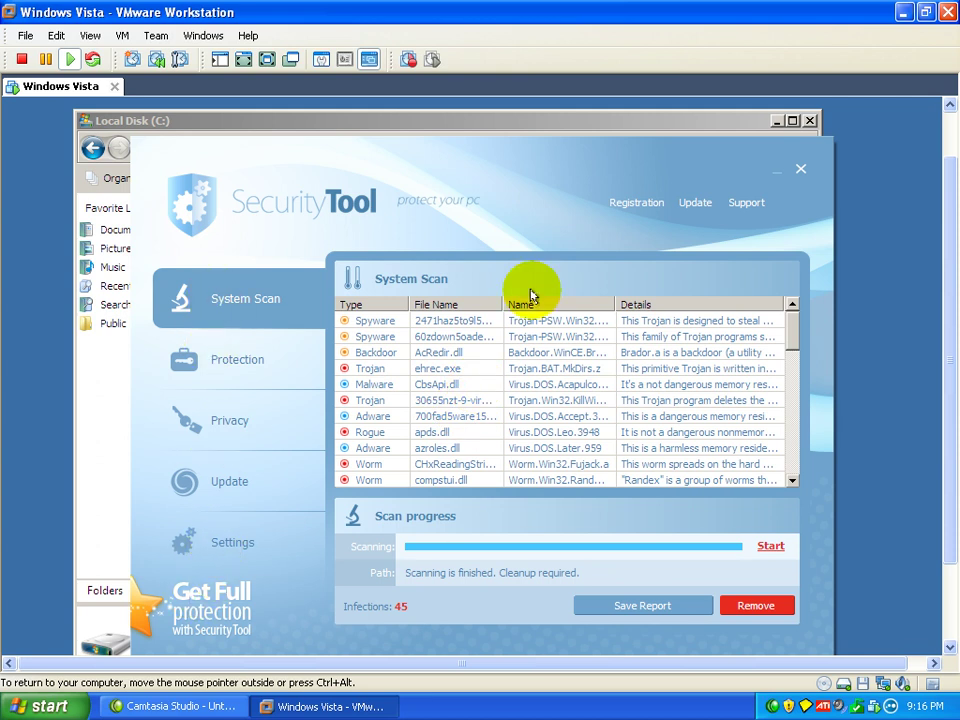
drag(797, 324, 831, 426)
drag(886, 364, 546, 459)
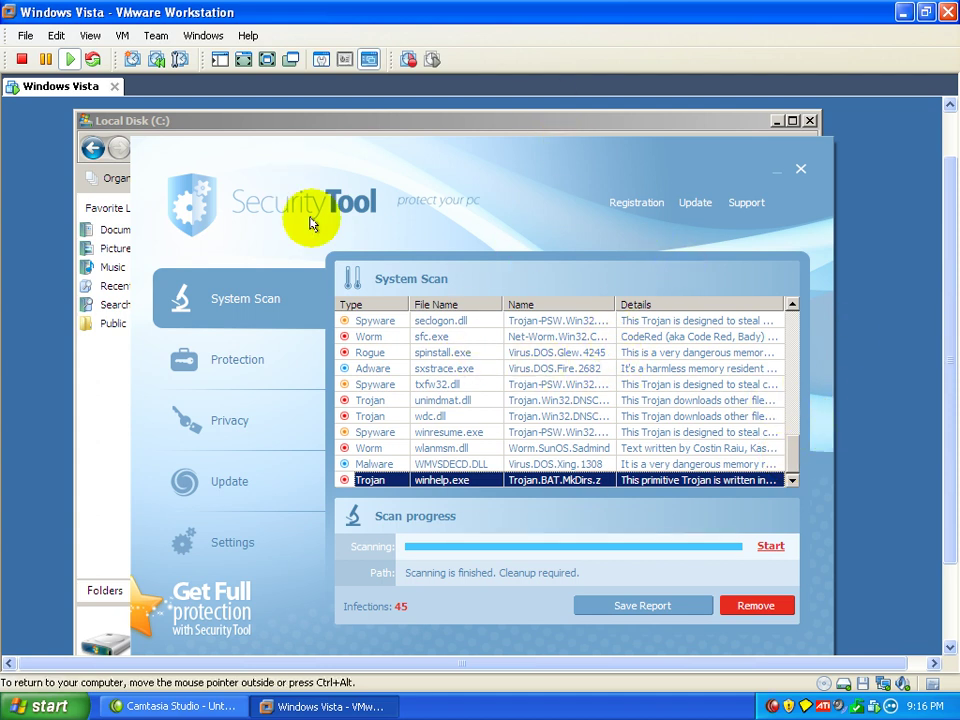
- Close the Security Tool window and let Internet Explorer hang loading msn.com
click(800, 170)
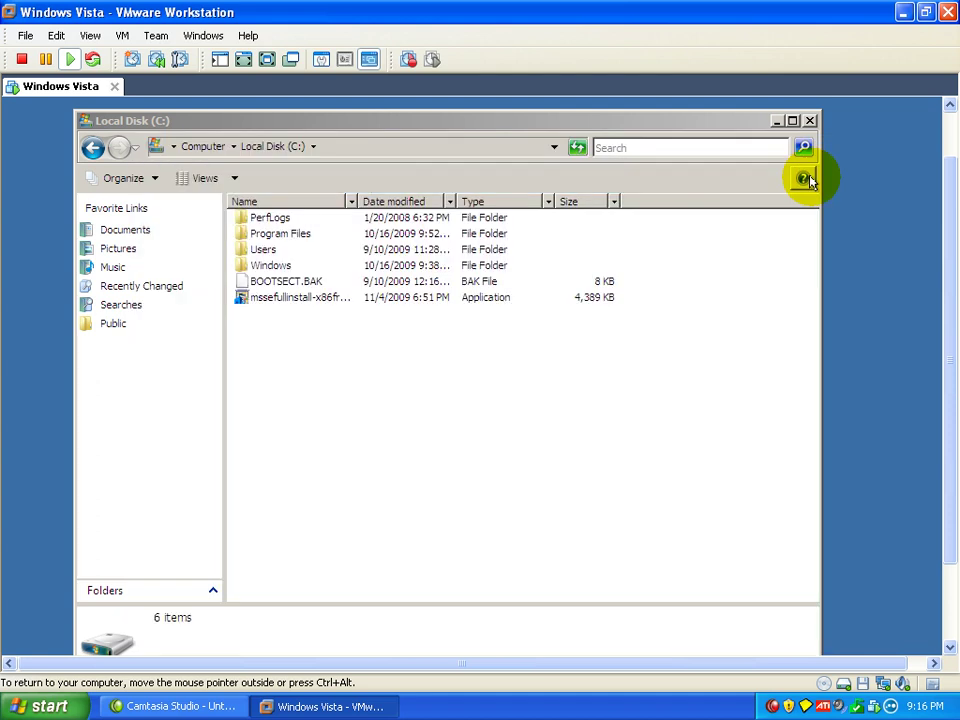
drag(950, 325, 950, 437)
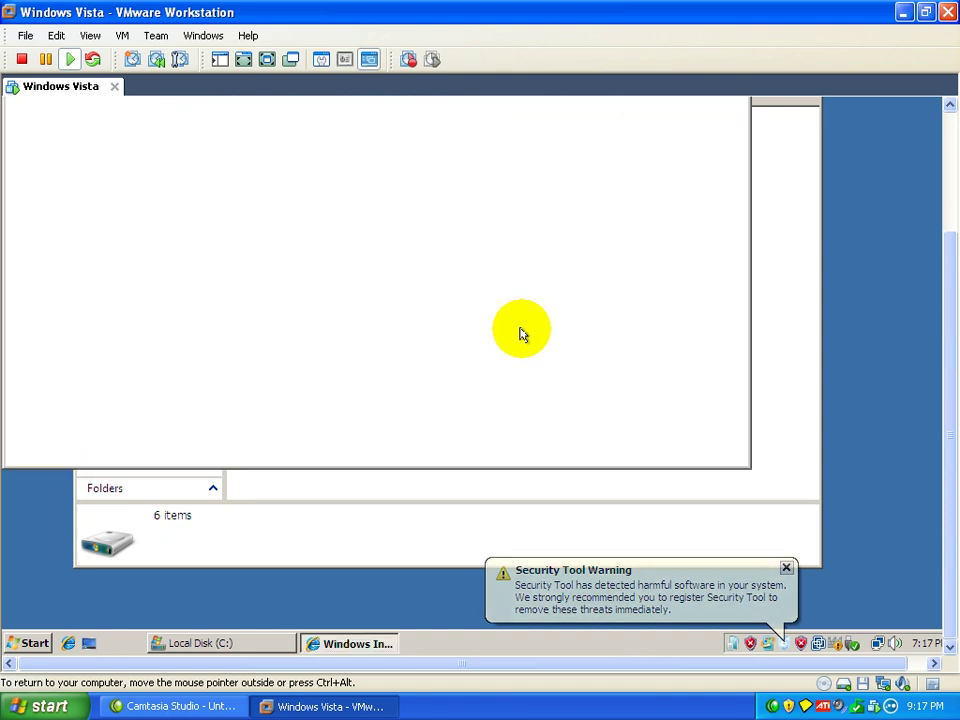
drag(951, 428, 928, 311)
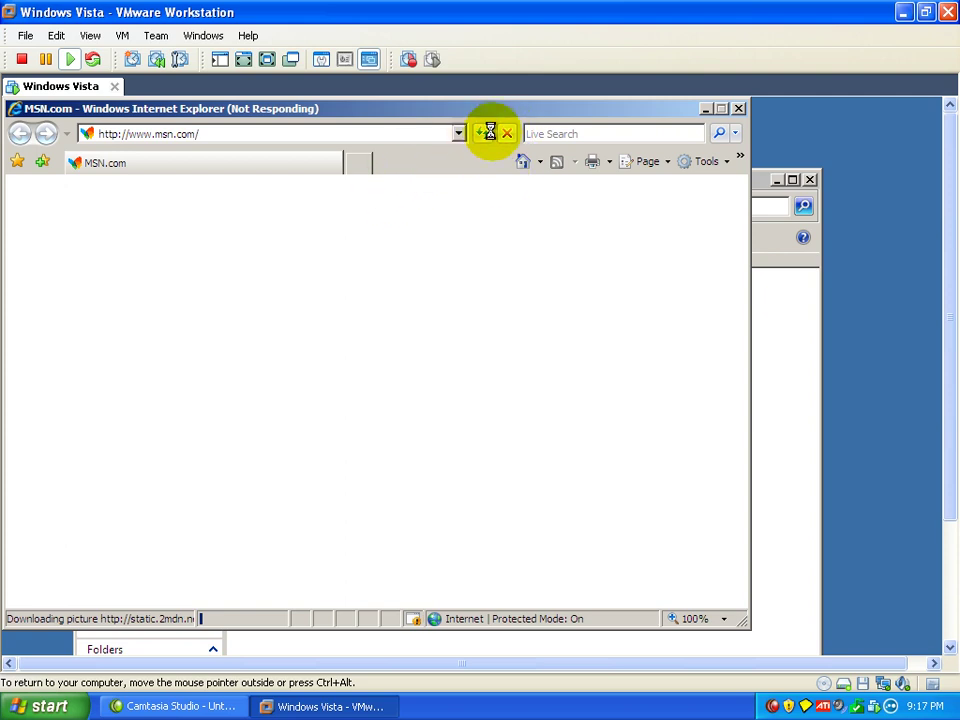
scroll(947, 206, down, 3)
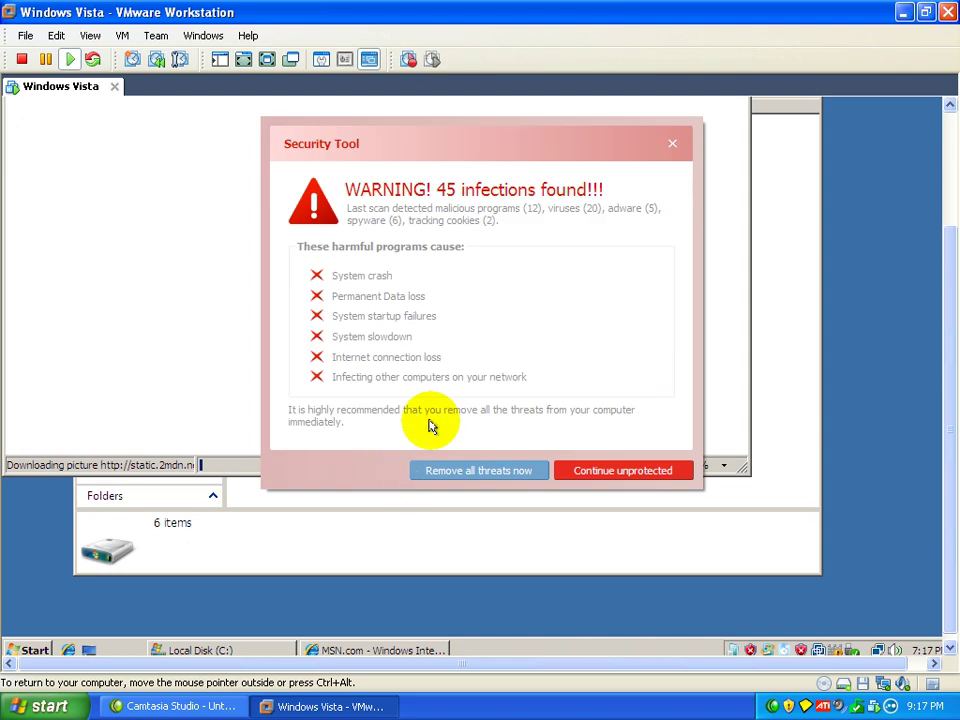
- Dismiss the 45-infections warning by continuing unprotected, then minimize the frozen browser
click(583, 468)
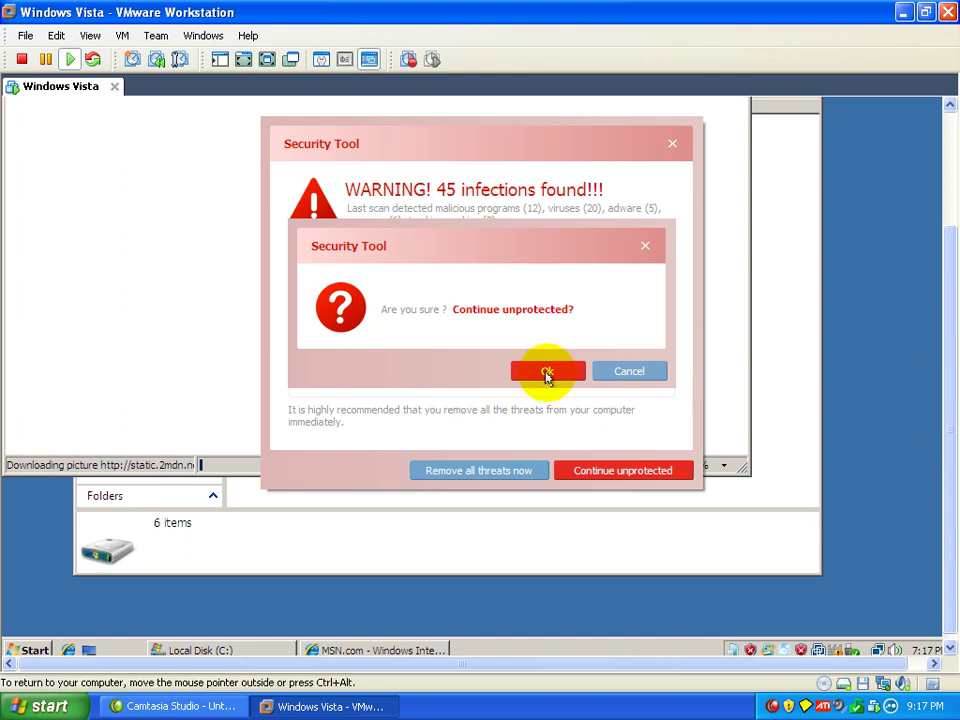
click(547, 372)
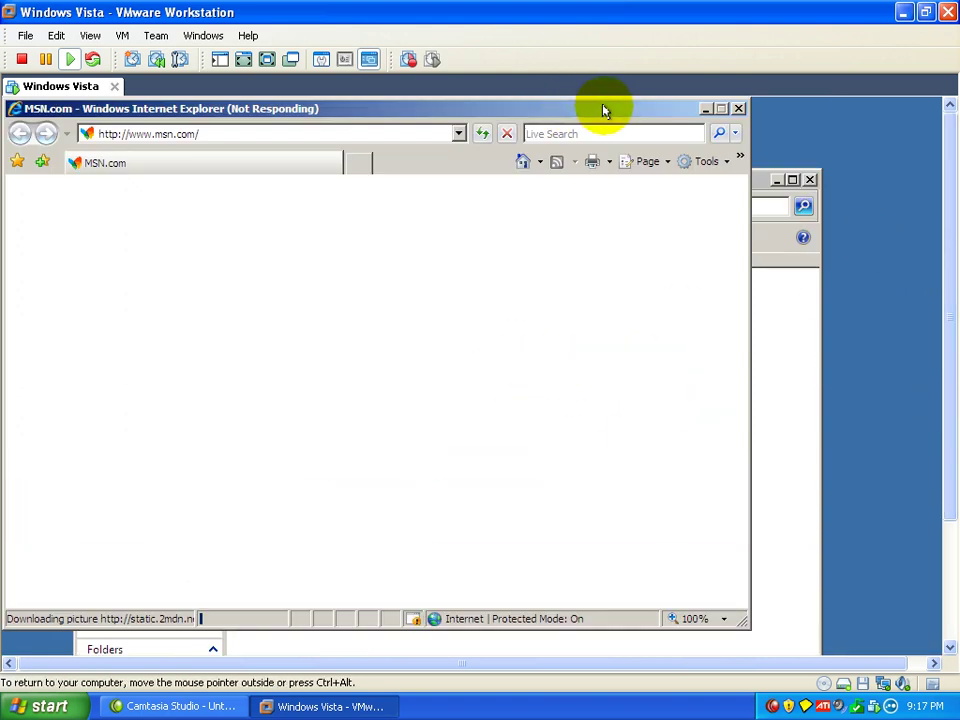
click(705, 109)
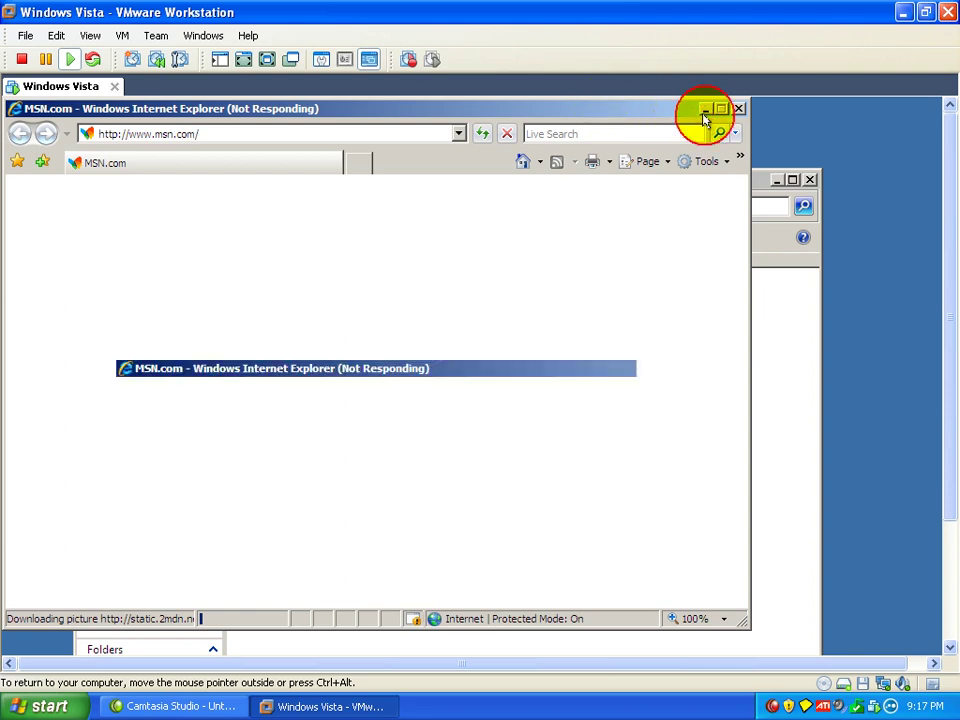
- Run mssefullinstall on Local Disk (C:) as administrator
drag(949, 206, 953, 364)
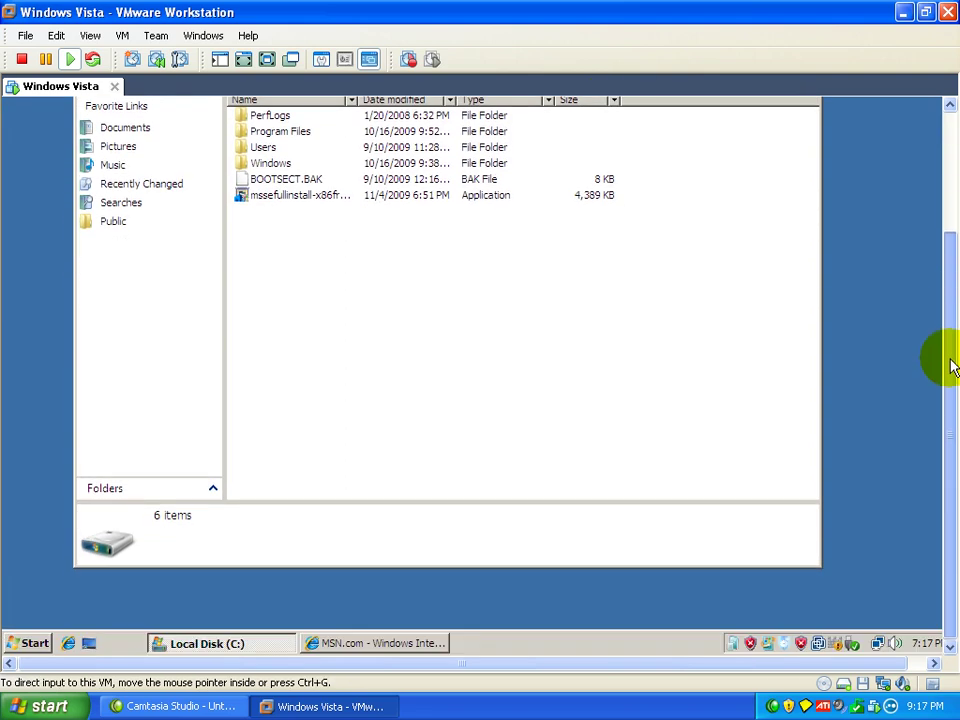
click(290, 200)
right_click(290, 200)
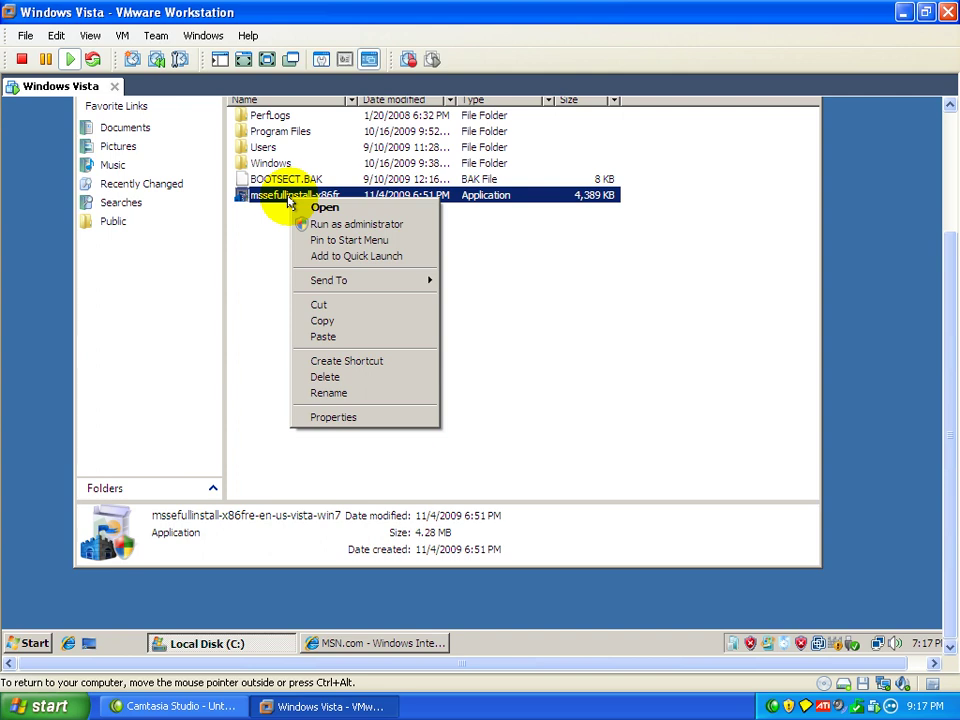
click(322, 228)
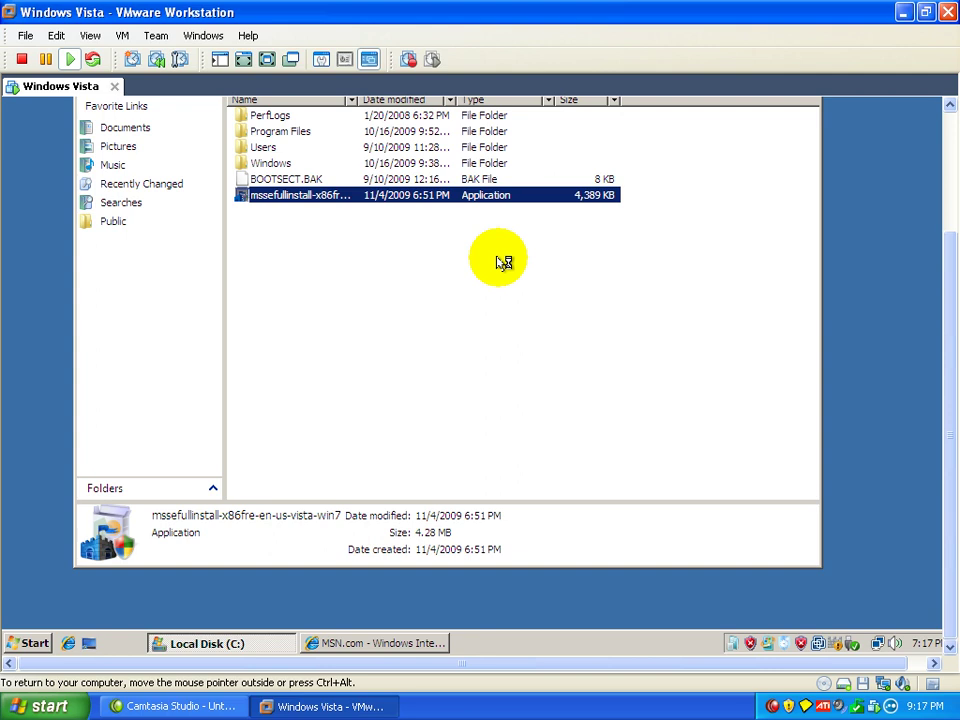
- Bring the frozen MSN.com browser forward and minimize it again
click(407, 648)
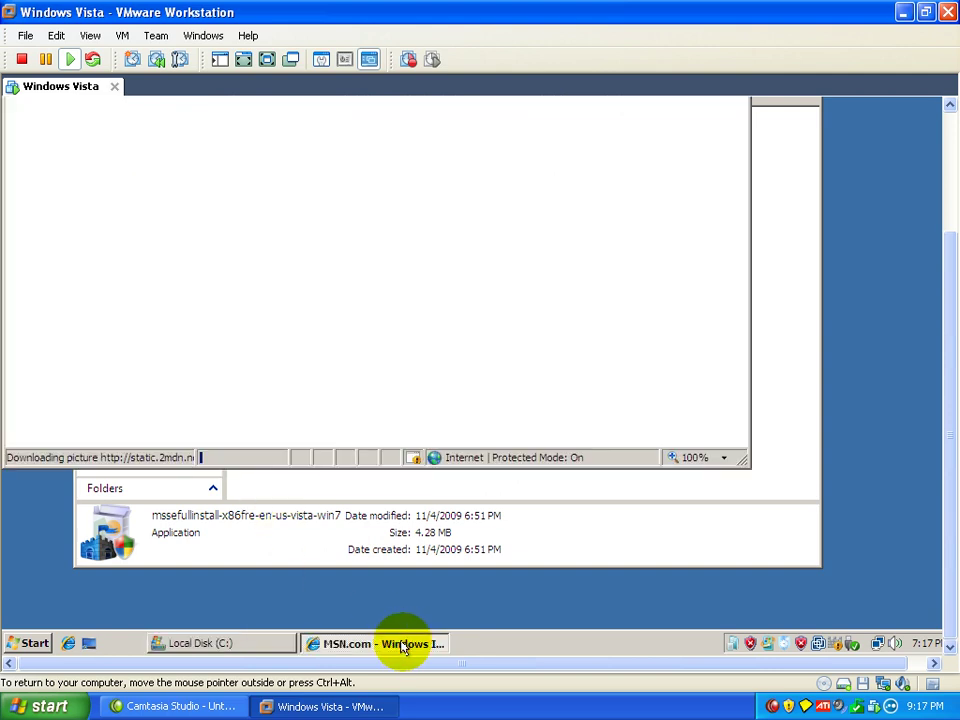
scroll(943, 400, up, 3)
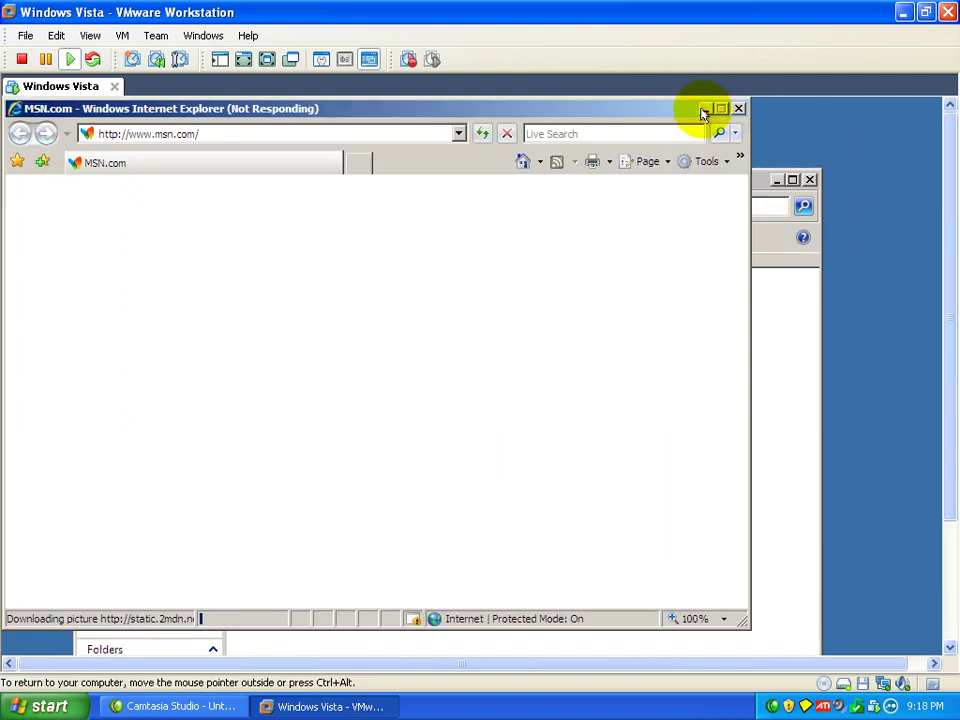
click(705, 110)
scroll(949, 360, down, 3)
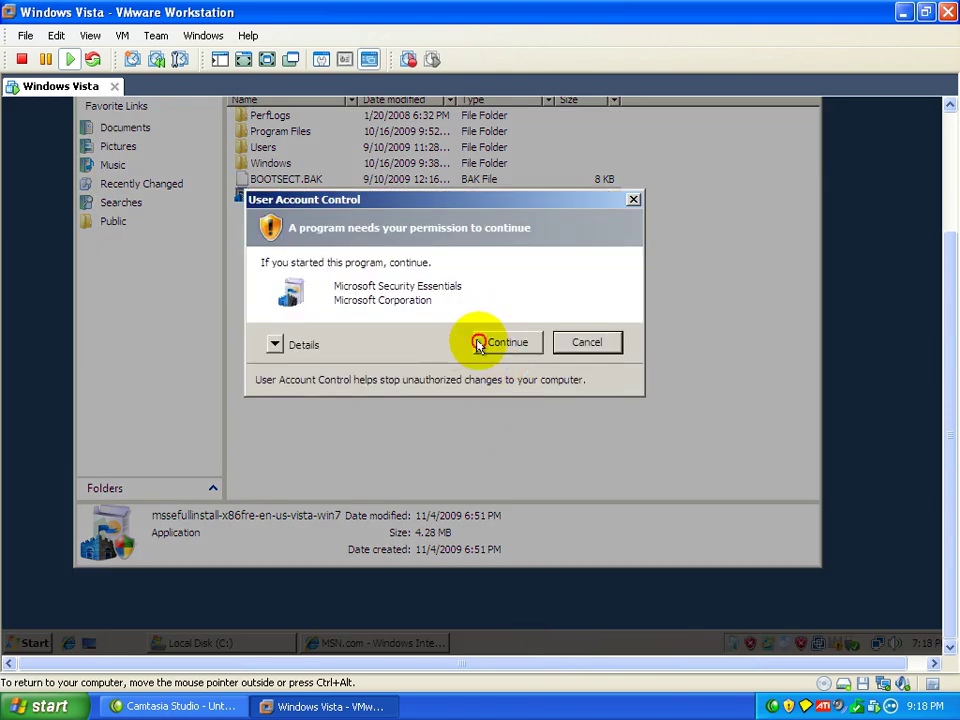
- Allow the installer, accept the license, validate Windows and start installing Security Essentials
click(478, 340)
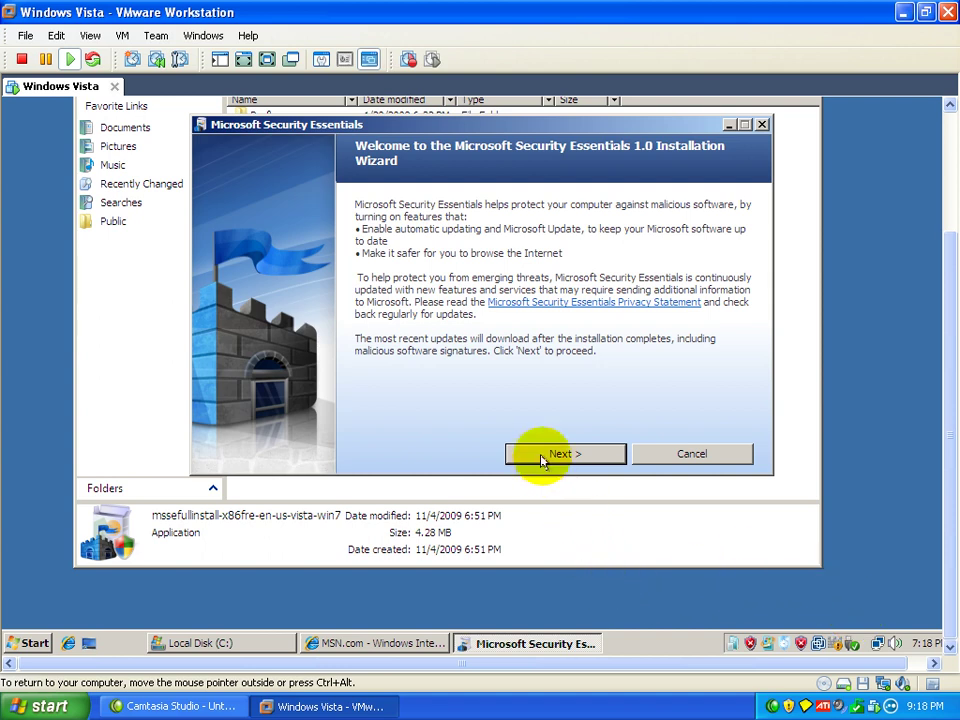
click(541, 456)
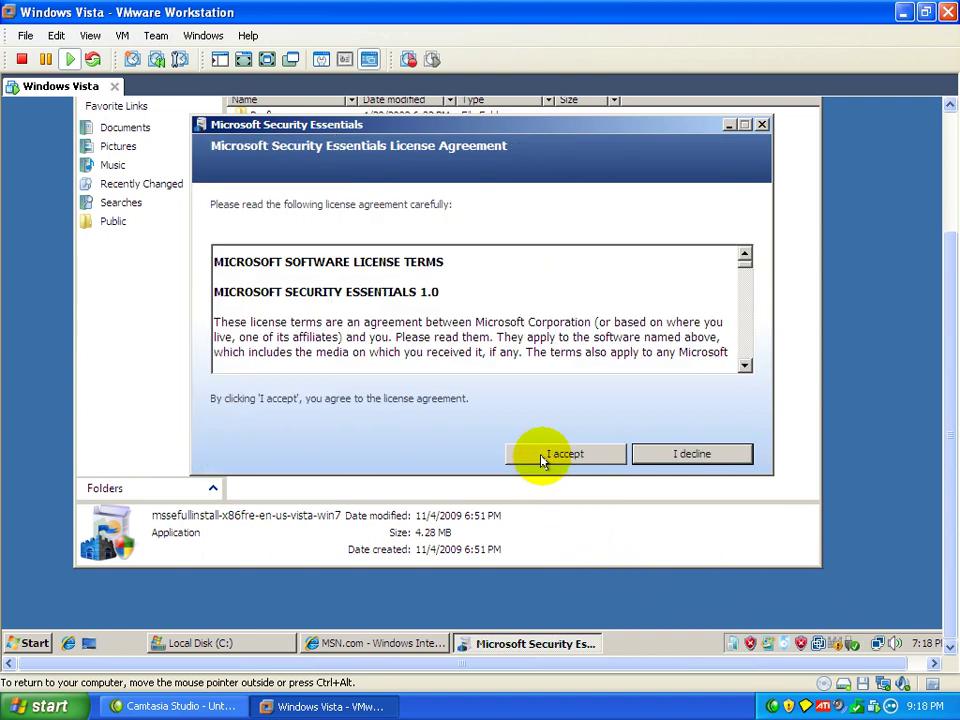
click(541, 456)
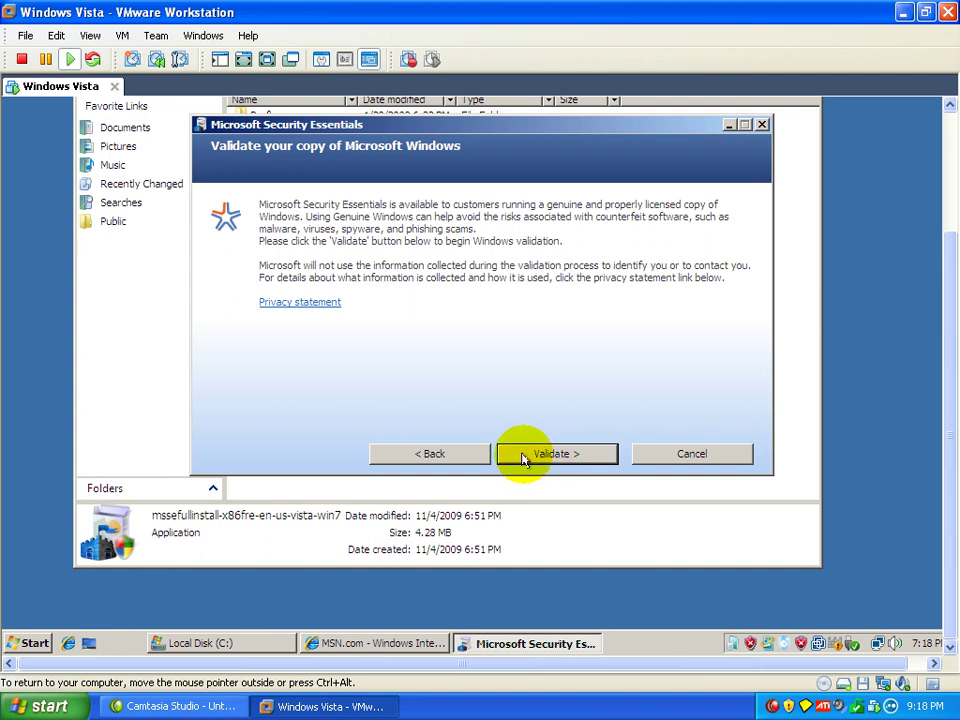
click(522, 456)
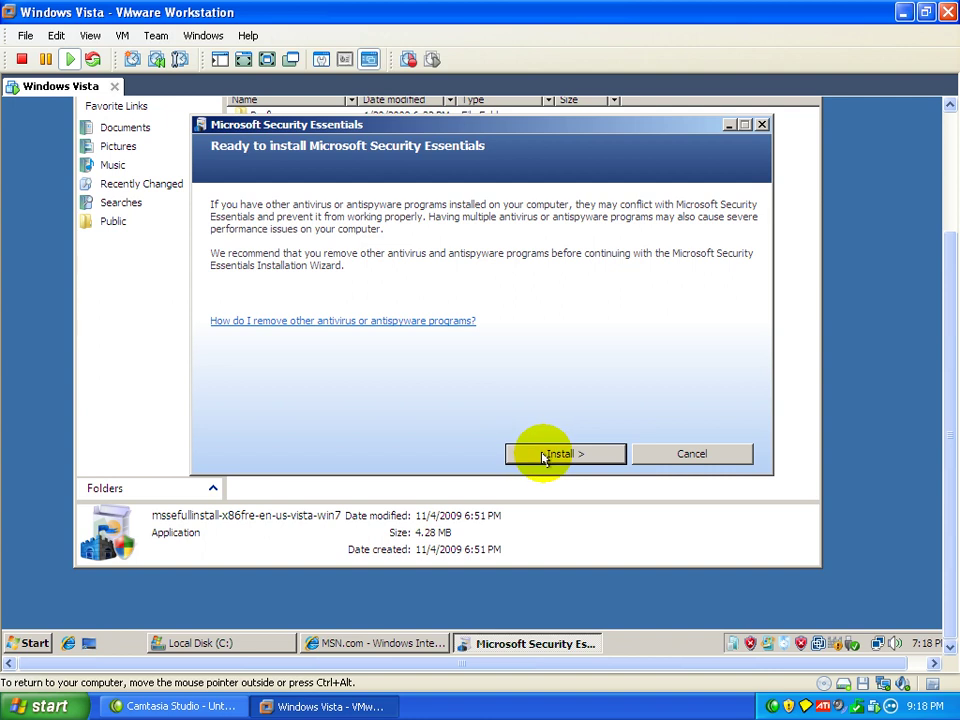
click(543, 457)
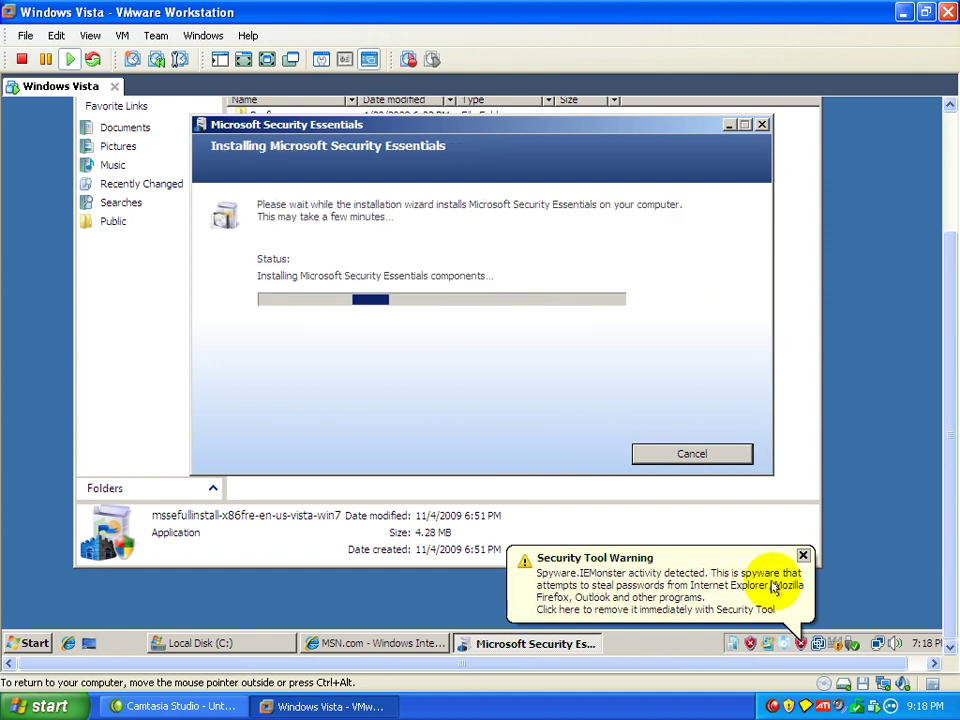
- Dismiss the fake Security Tool warning while the installation runs
click(802, 555)
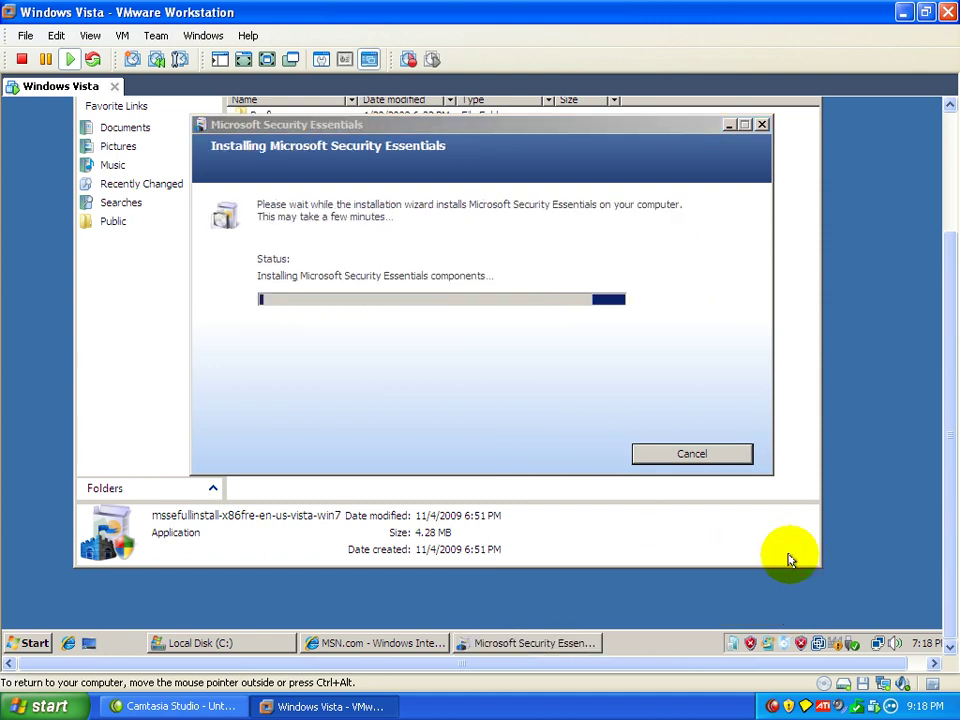
right_click(428, 642)
key(Escape)
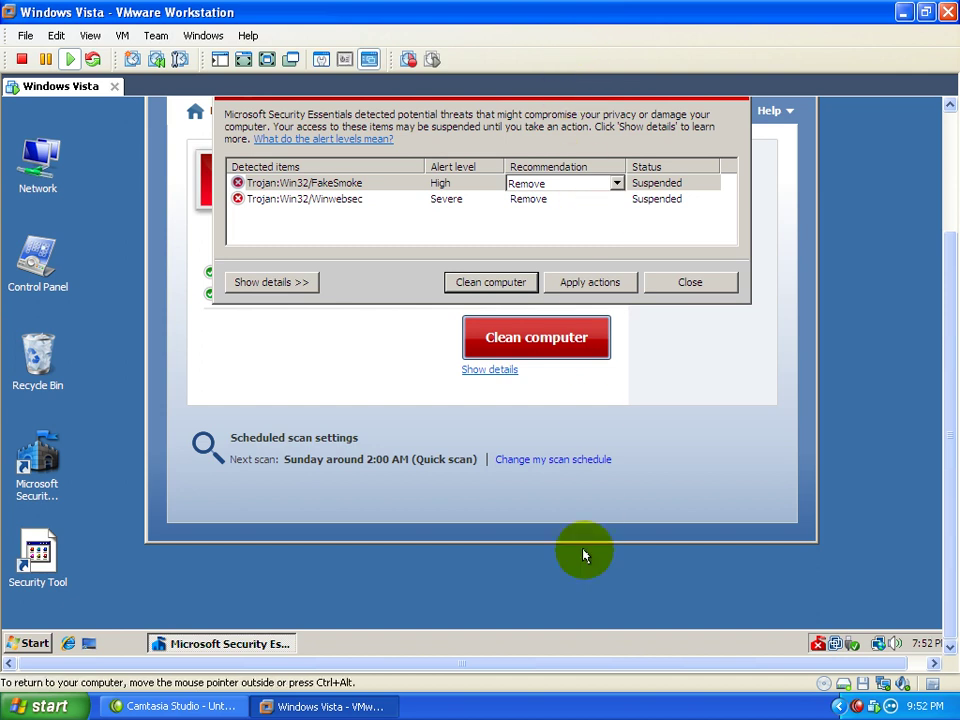
- Select the Security Tool desktop shortcut while the FakeSmoke and Winwebsec threat alert is shown
click(51, 556)
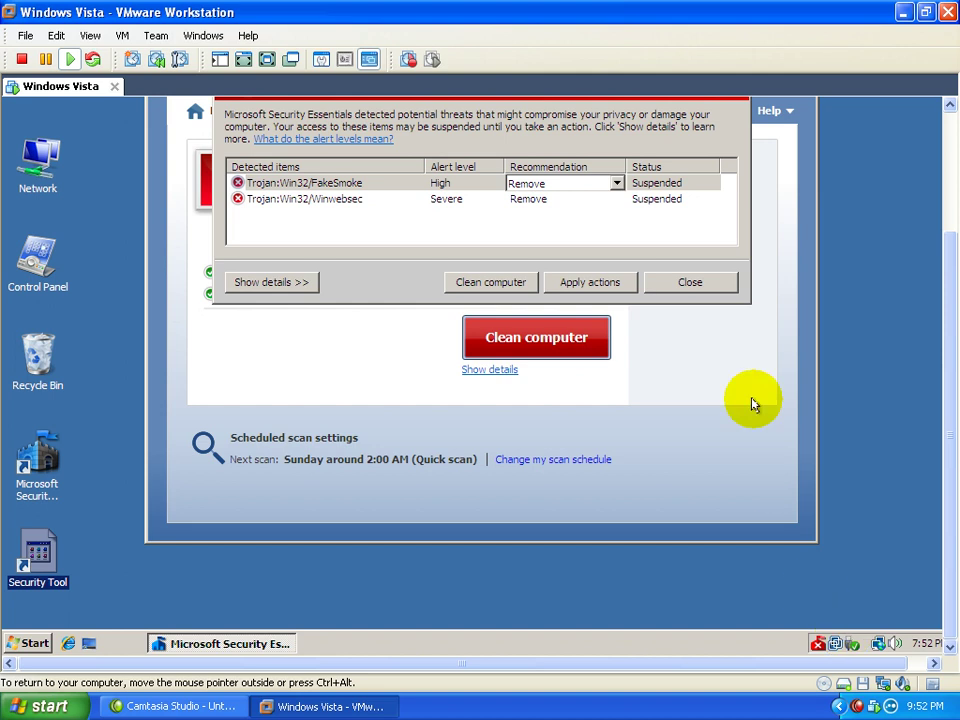
drag(942, 417, 945, 321)
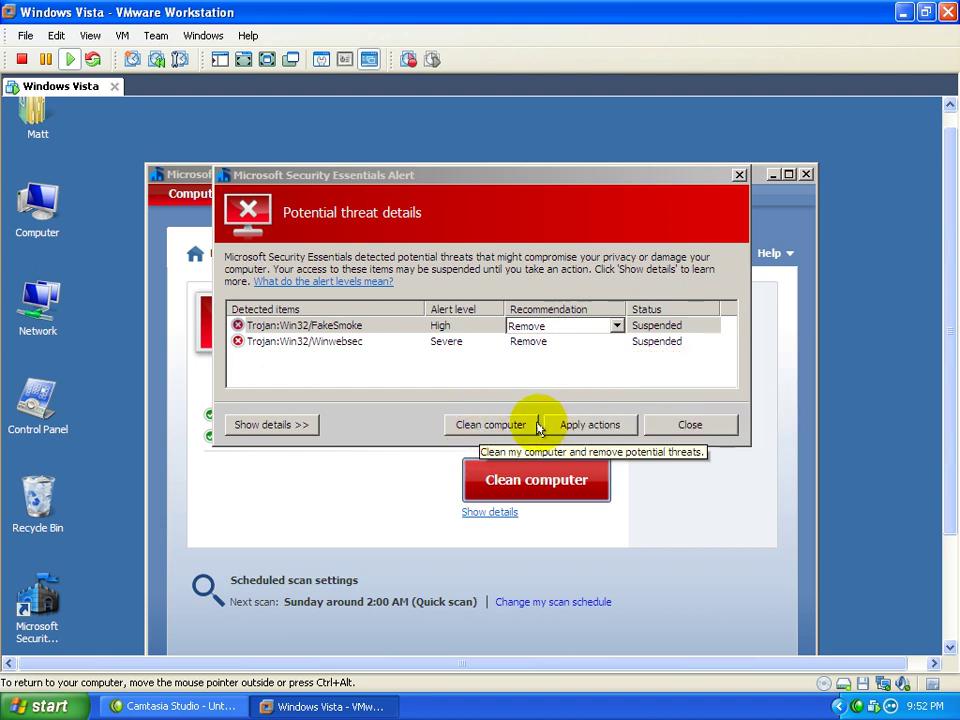
- Apply removal of FakeSmoke and Winwebsec, then close the alert once it succeeds
click(575, 424)
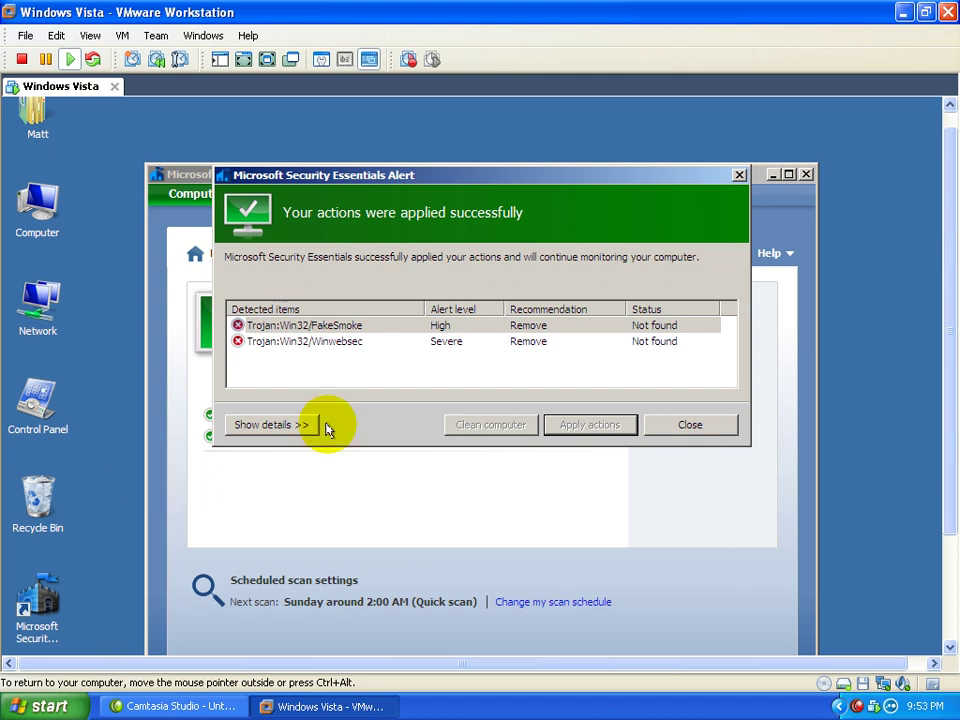
click(671, 423)
scroll(949, 343, down, 2)
- Run a full scan, which finishes on 129892 items with no threats detected
click(650, 296)
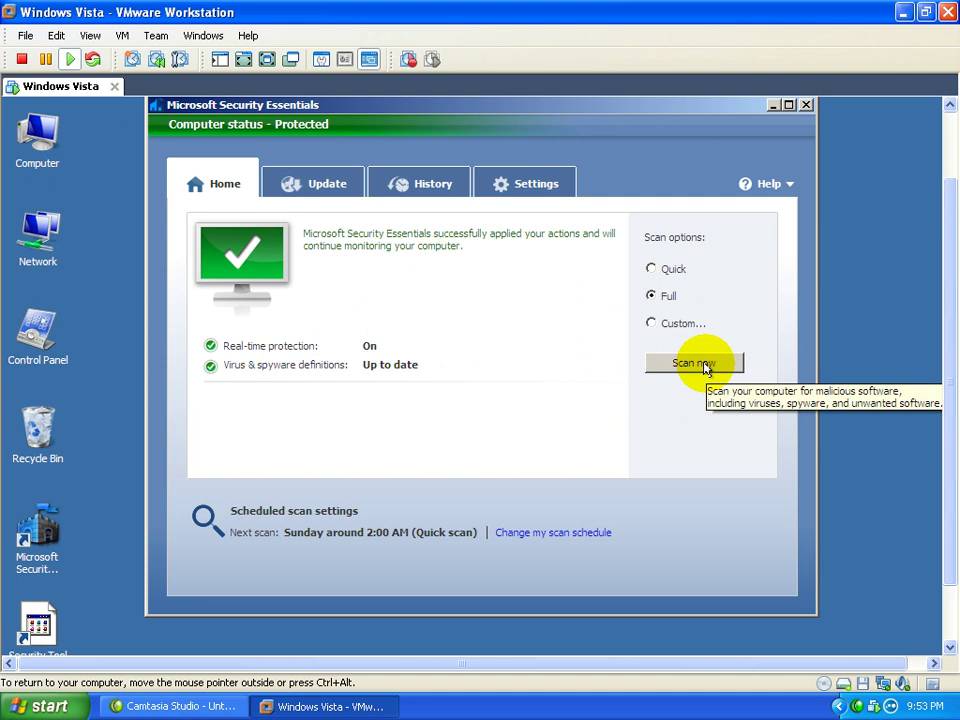
click(703, 366)
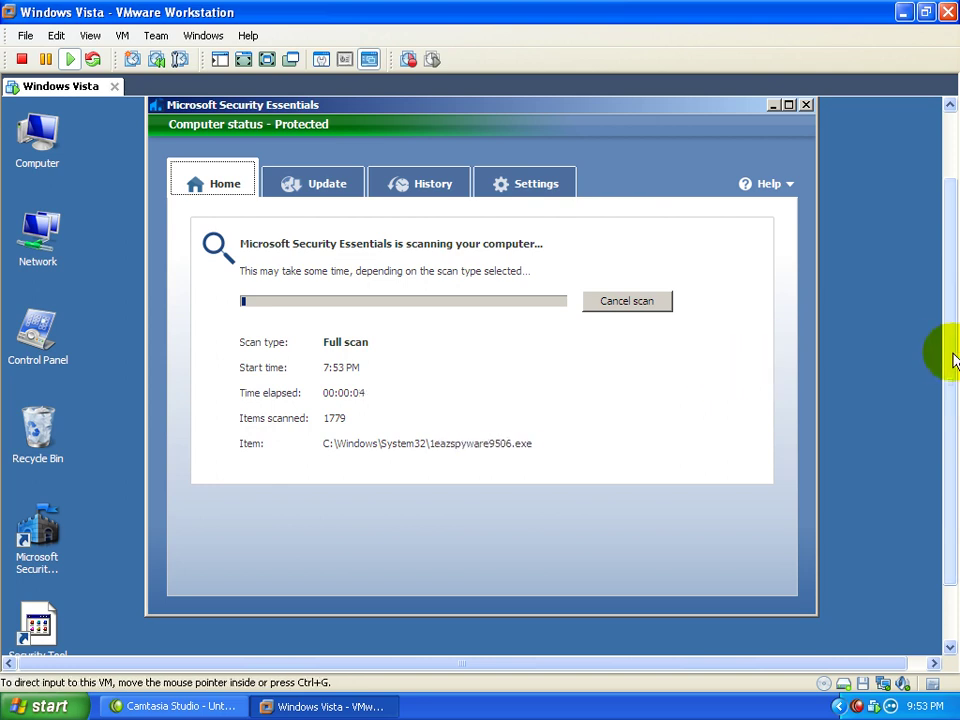
scroll(953, 360, down, 1)
scroll(953, 380, down, 1)
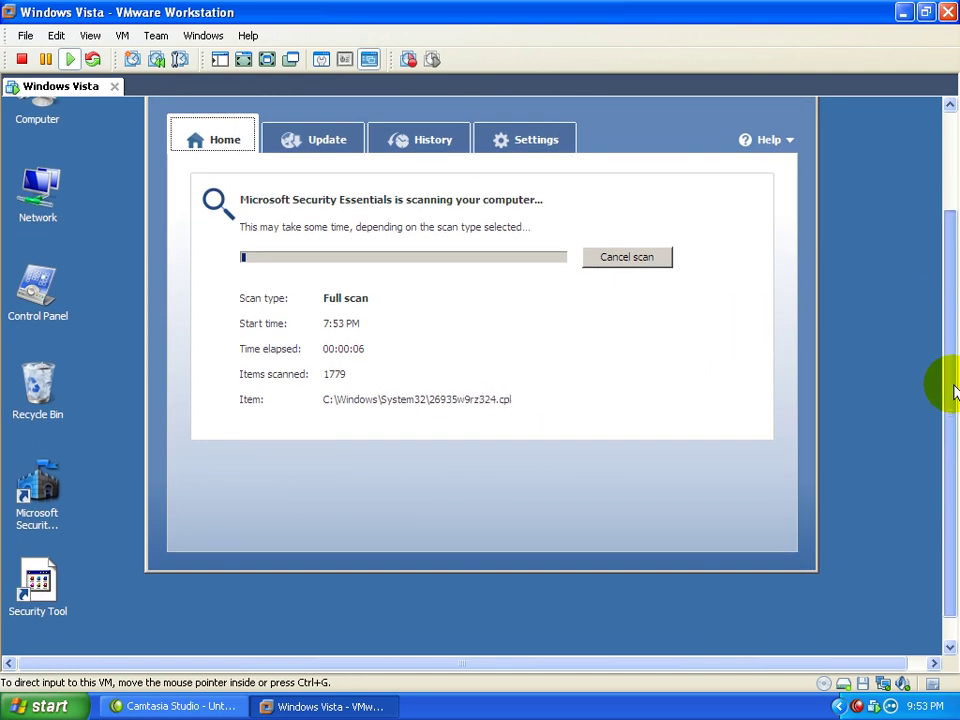
scroll(950, 390, down, 1)
scroll(953, 398, down, 1)
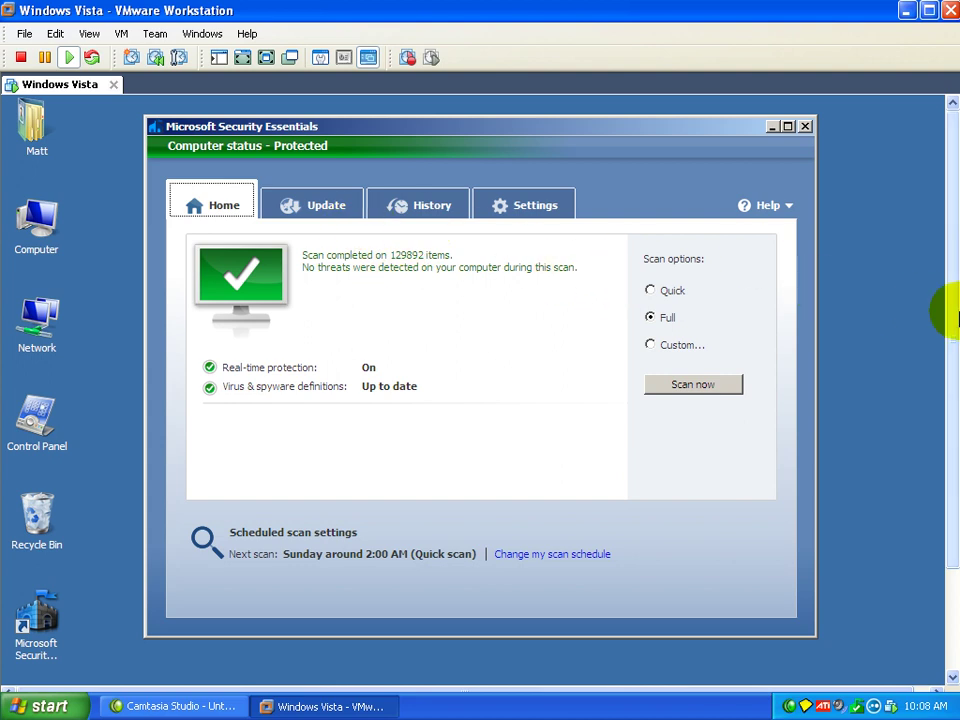
- Move the Security Tool desktop shortcut into the Recycle Bin
drag(947, 318, 947, 444)
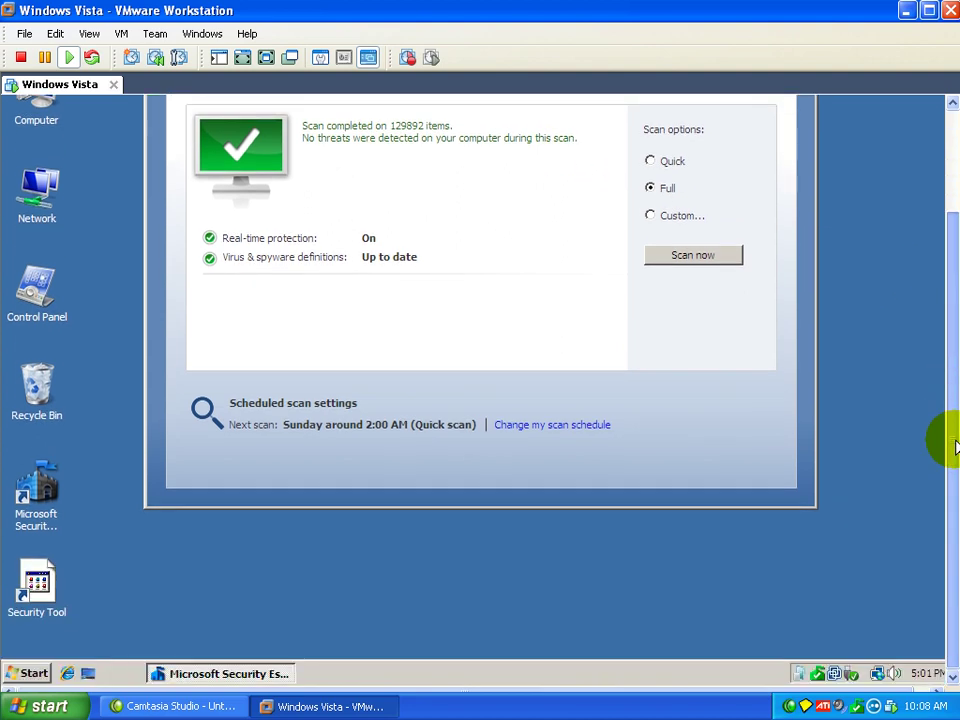
drag(38, 582, 40, 397)
drag(947, 447, 953, 331)
- Close Security Essentials and launch Internet Explorer, which now loads MSN.com
click(804, 125)
drag(955, 258, 955, 363)
click(68, 670)
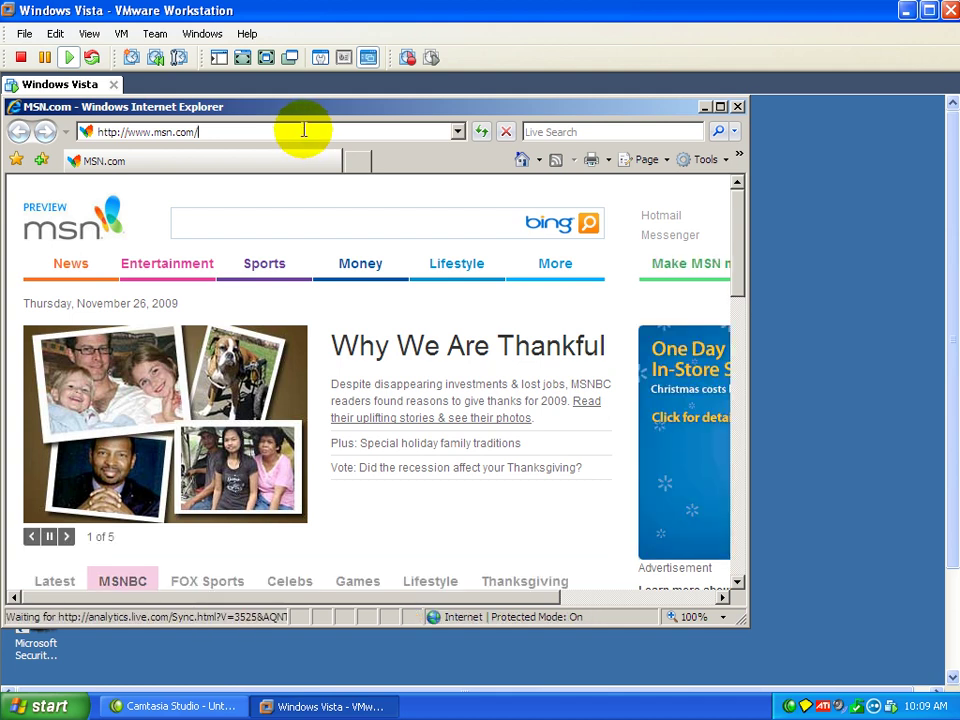
- Replace the address bar URL with google.com and load it
click(242, 128)
click(242, 128)
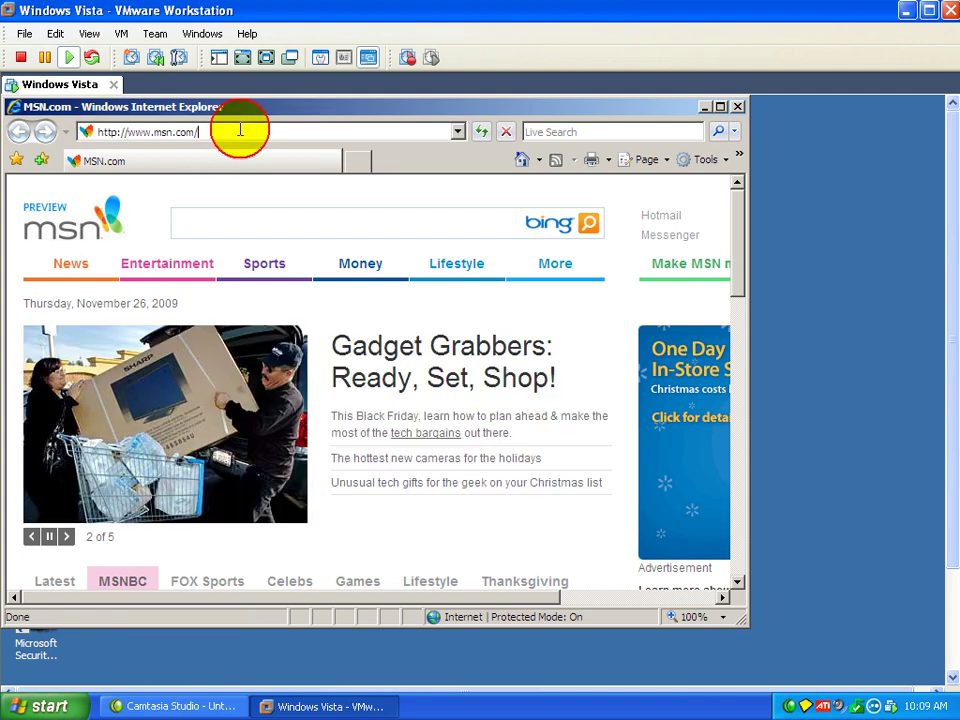
drag(242, 128, 50, 138)
text(googler)
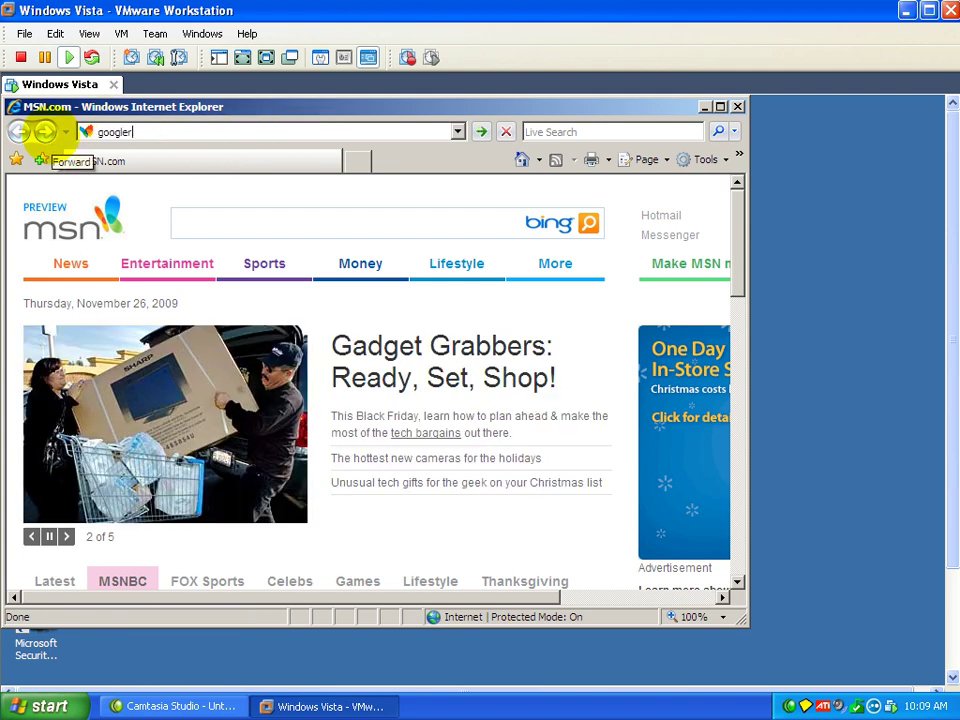
key(BackSpace)
text(.com)
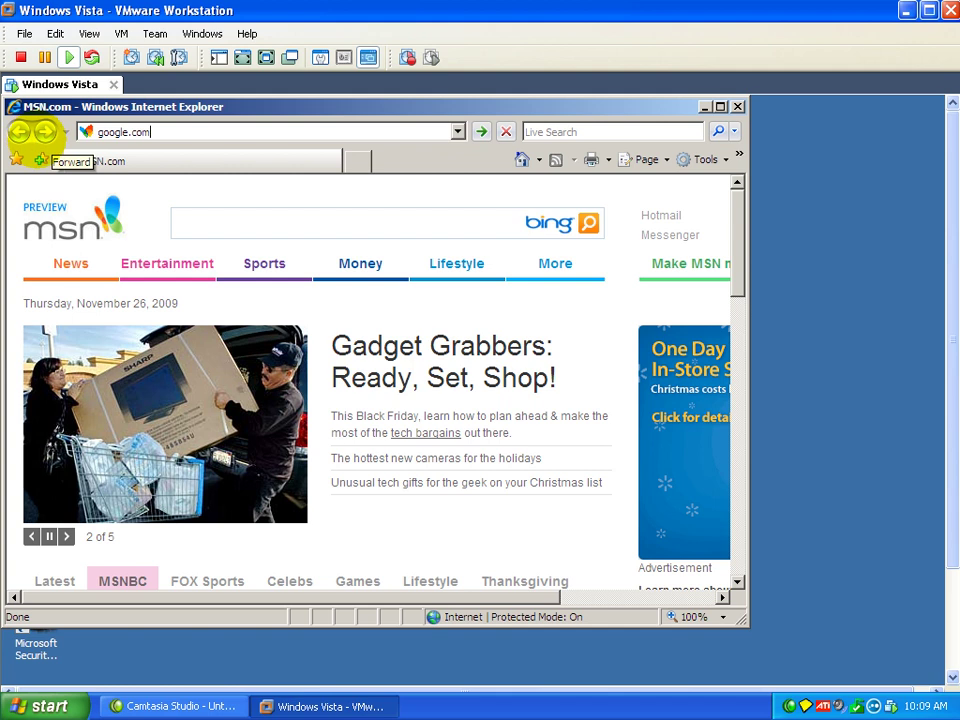
key(Return)
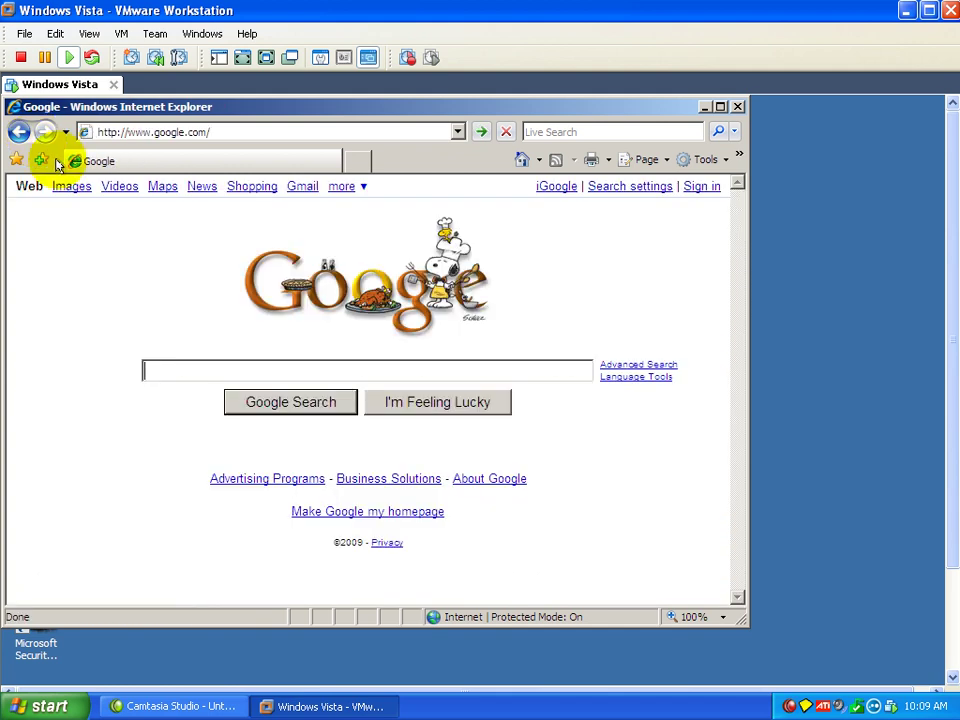
- Search Google for 'free antivirus', open the AVG result, go back, then open the avast result
text(ree antivirus)
key(Return)
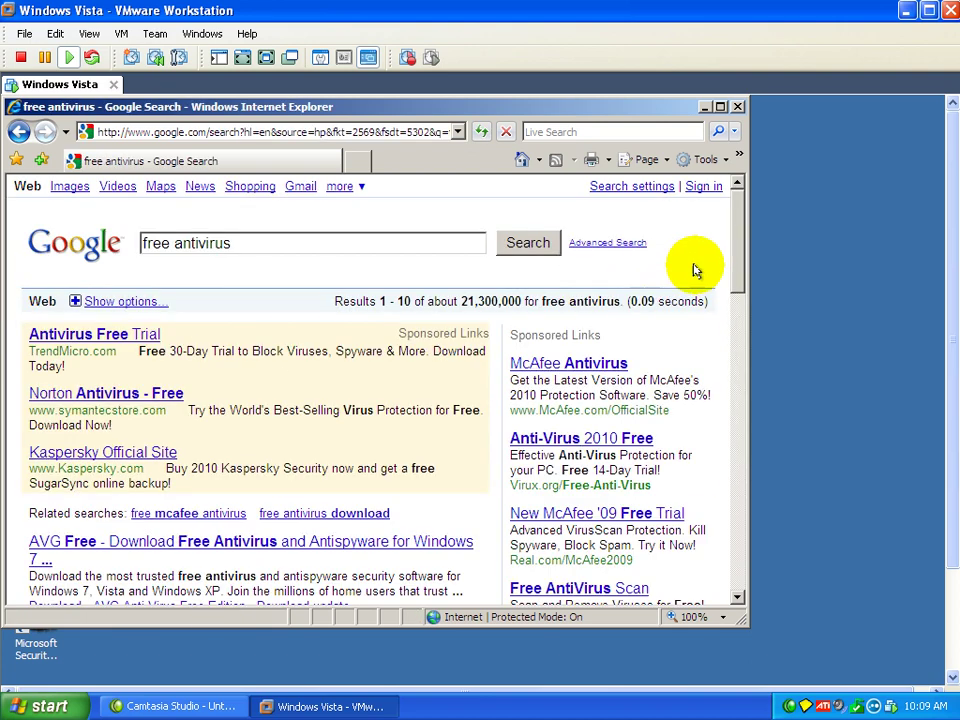
drag(735, 257, 733, 317)
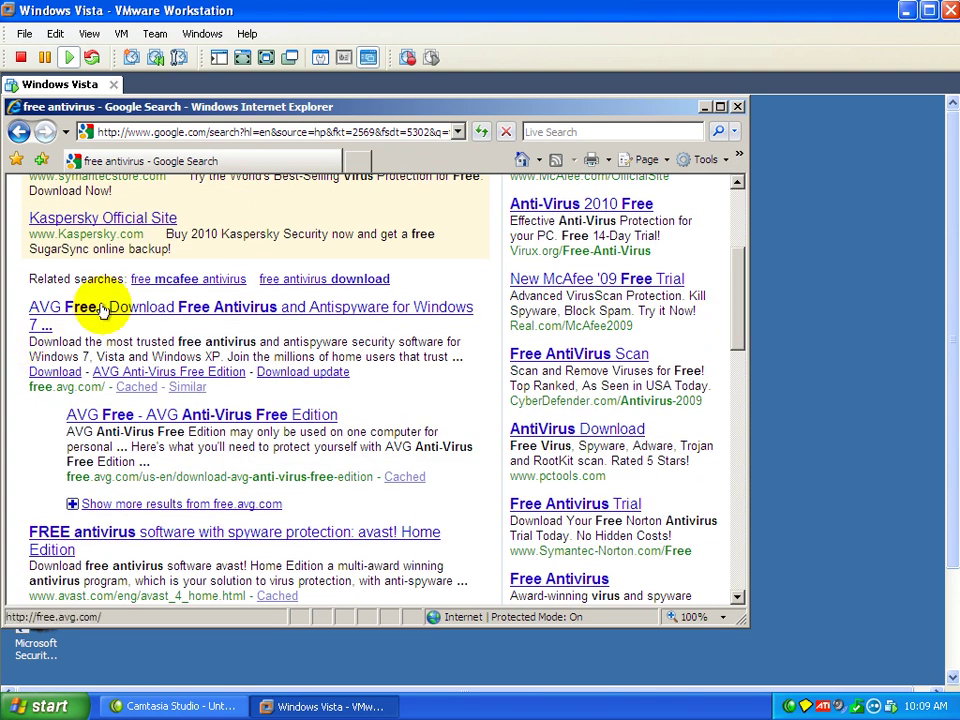
click(261, 309)
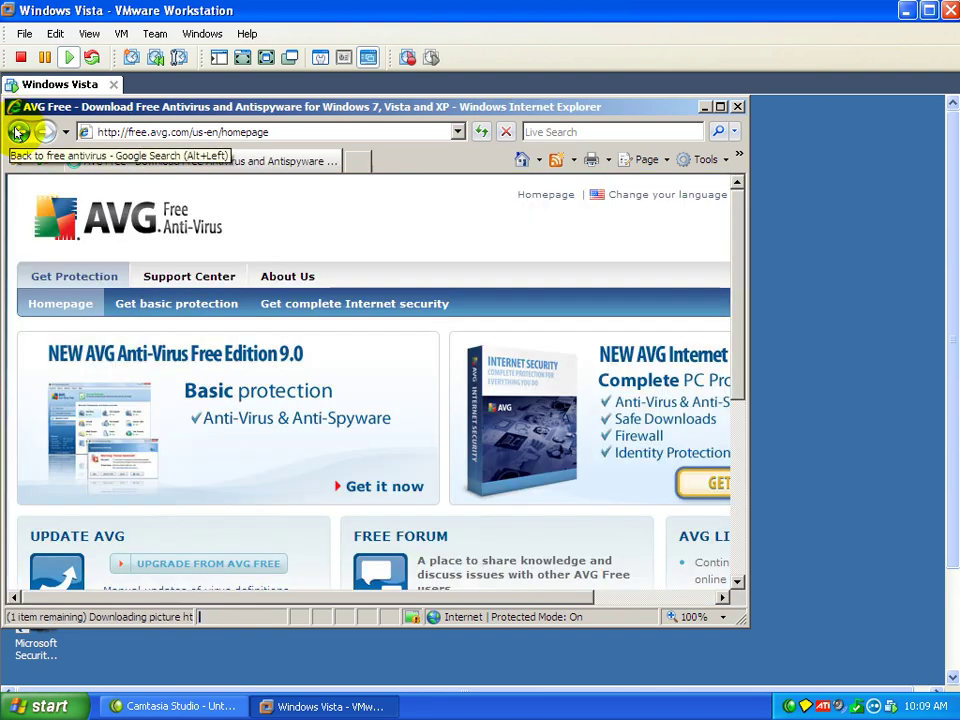
click(19, 131)
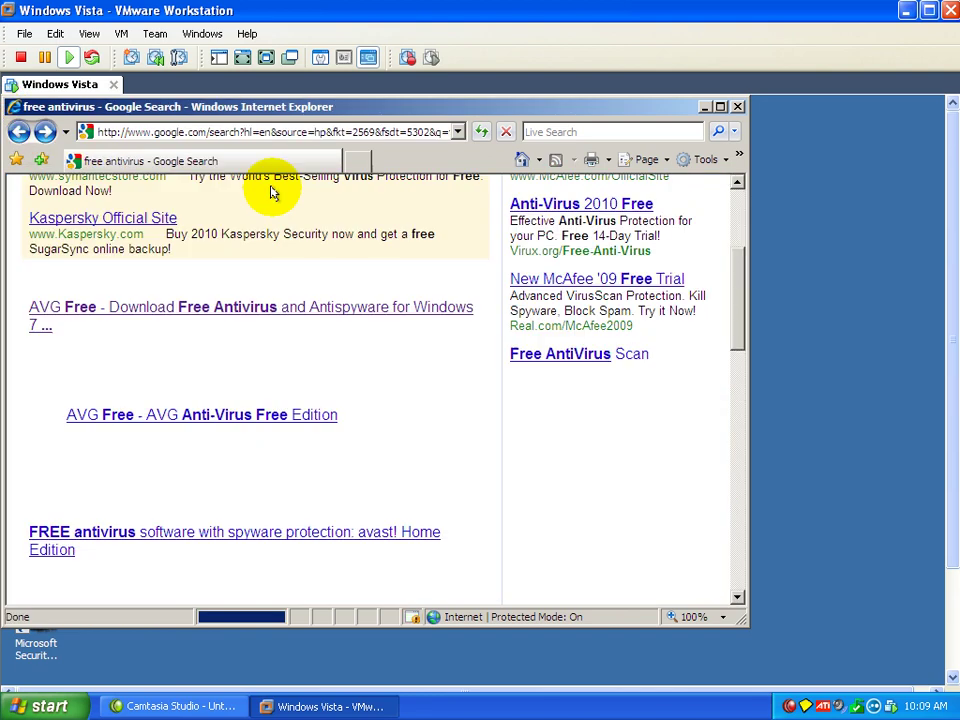
click(286, 532)
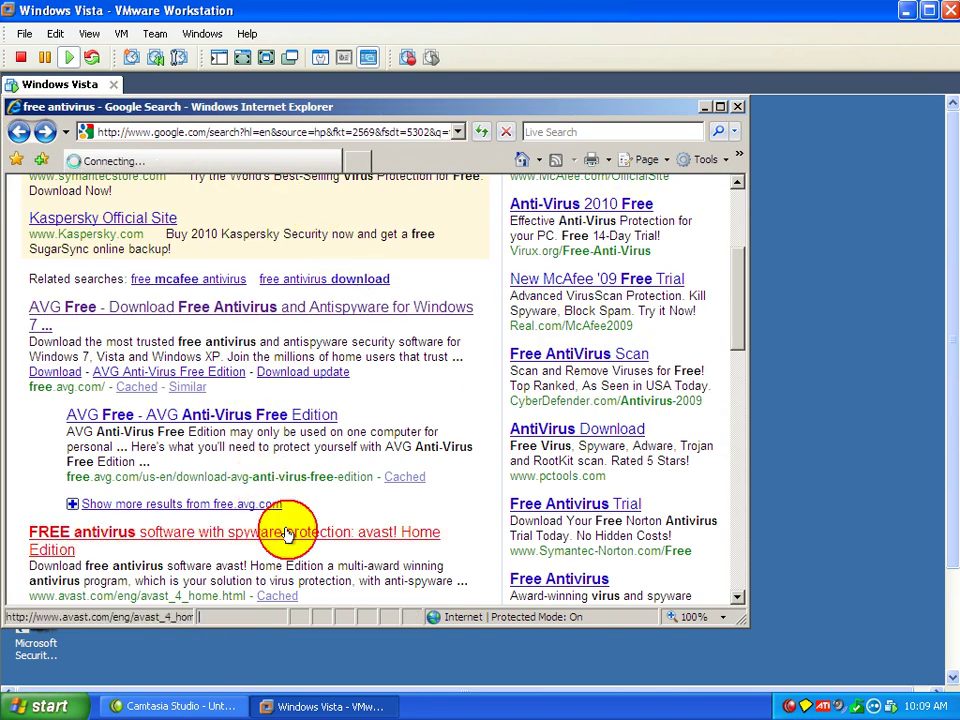